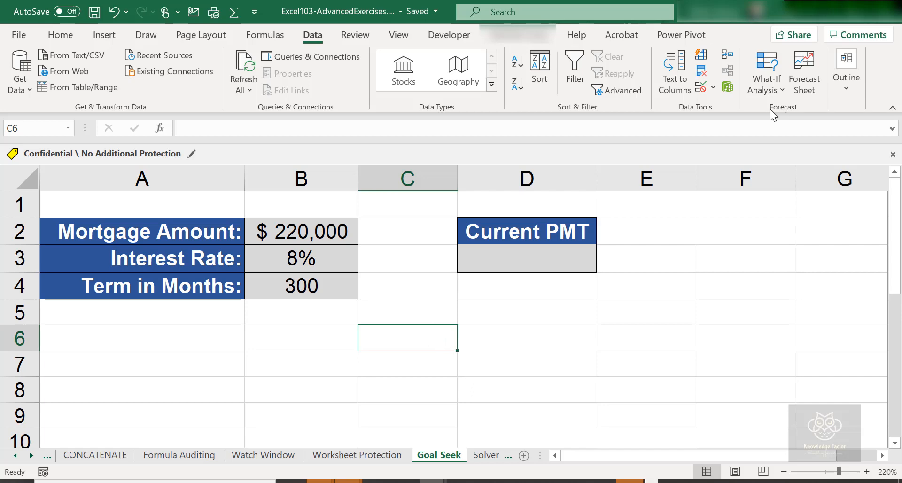
pyautogui.click(761, 86)
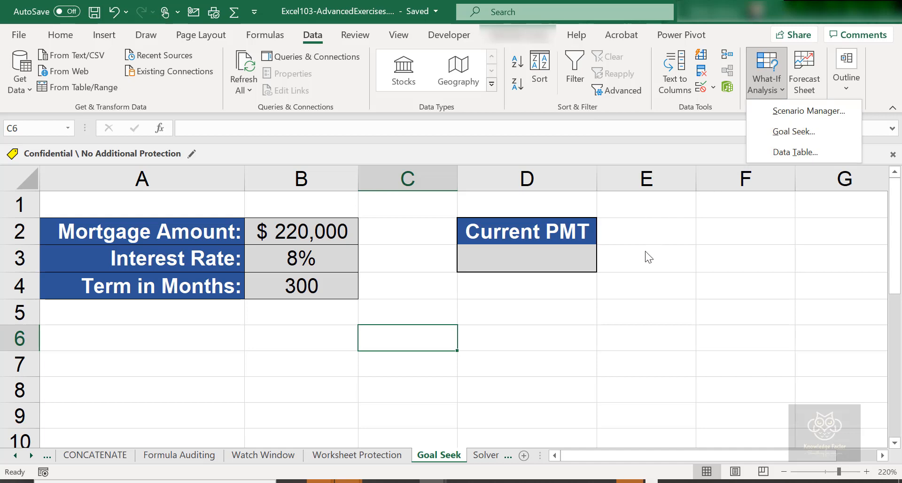
pyautogui.click(508, 301)
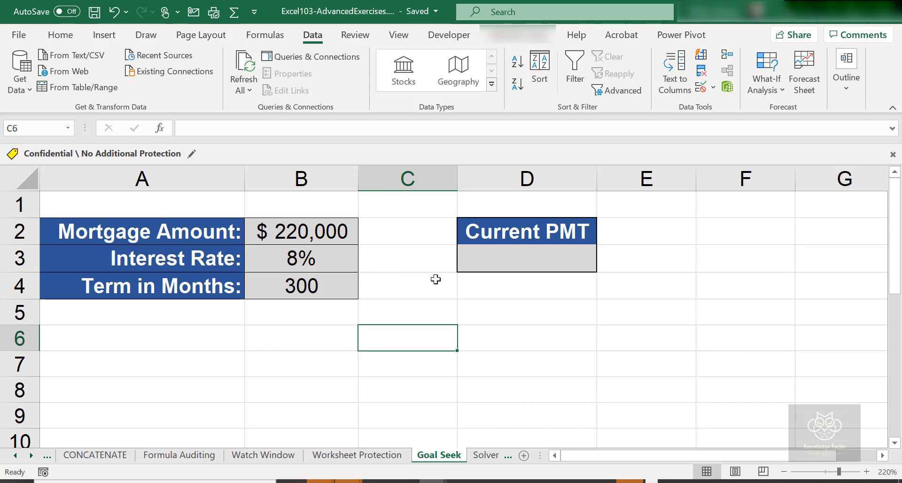
# Insert the financial PMT function in cell D3 and move its arguments dialog clear of the mortgage values.
pyautogui.click(532, 260)
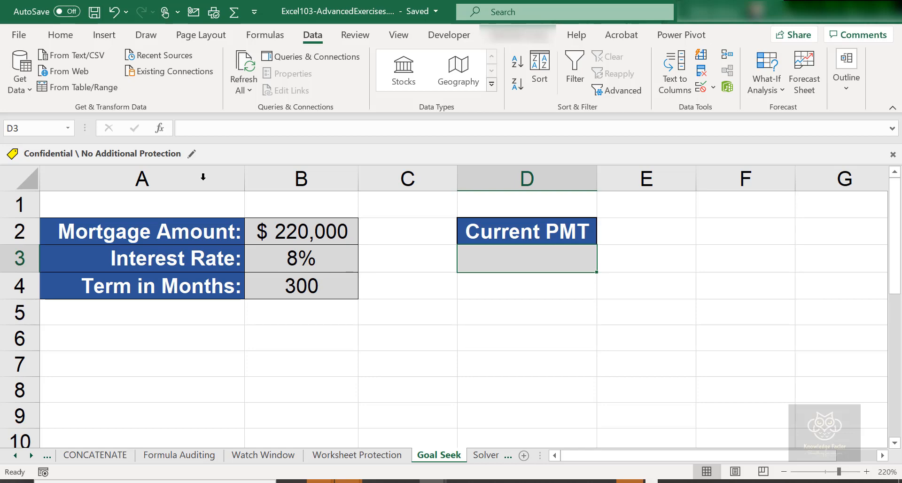
pyautogui.click(277, 36)
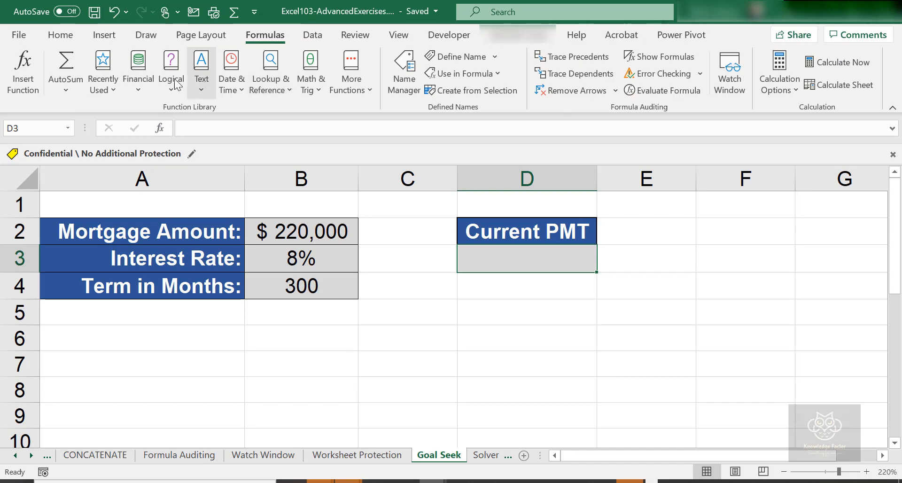
pyautogui.click(123, 87)
pyautogui.scroll(-7, 183, 255)
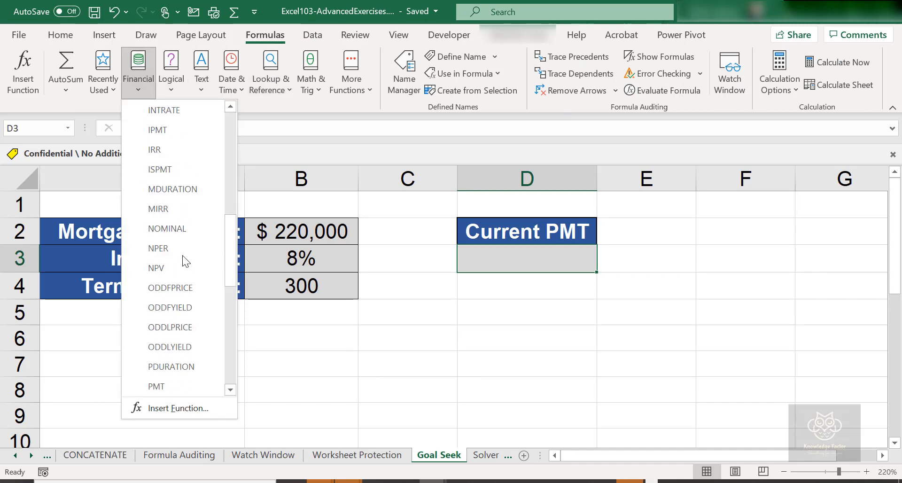
pyautogui.scroll(-3, 182, 255)
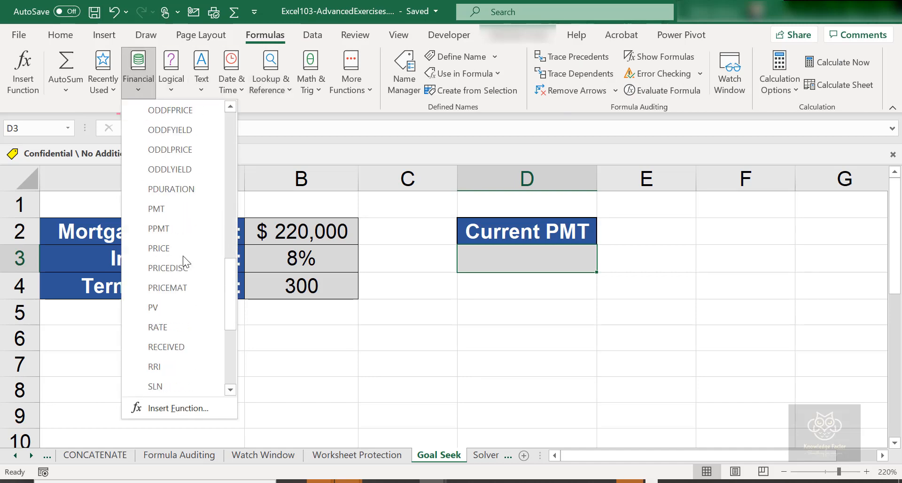
pyautogui.click(161, 212)
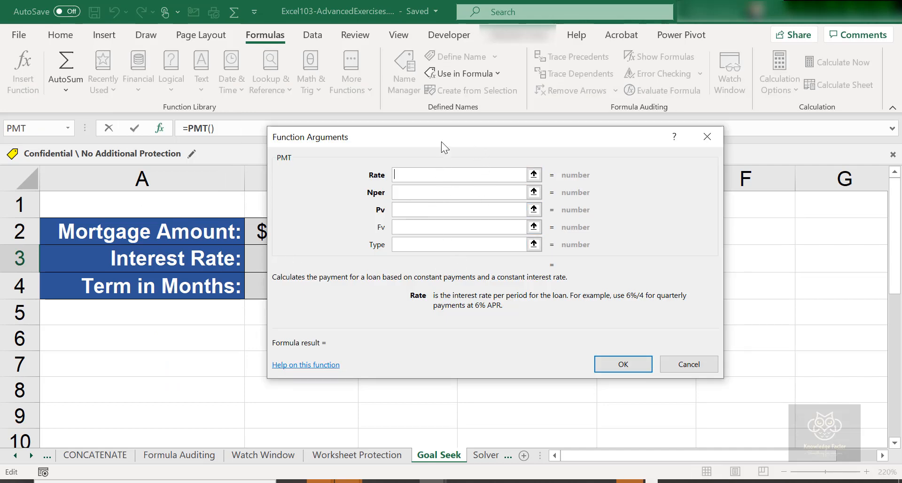
pyautogui.moveTo(453, 142); pyautogui.dragTo(574, 172)
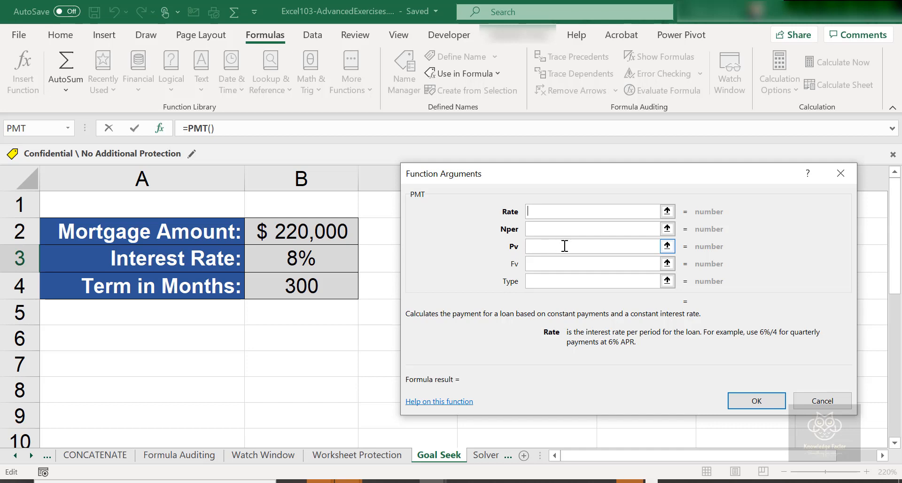
# Fill in the PMT arguments with Rate B3/12, Nper B4 and Pv B2, and confirm the function.
pyautogui.click(300, 259)
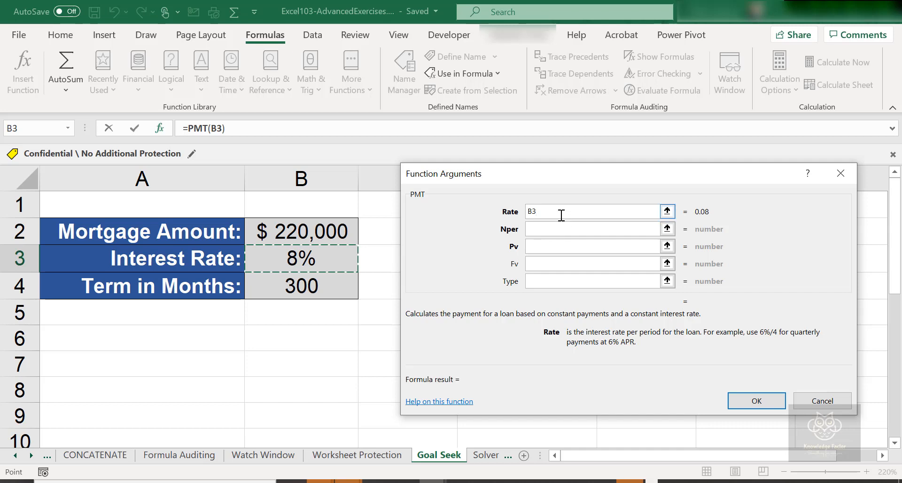
pyautogui.write('/12')
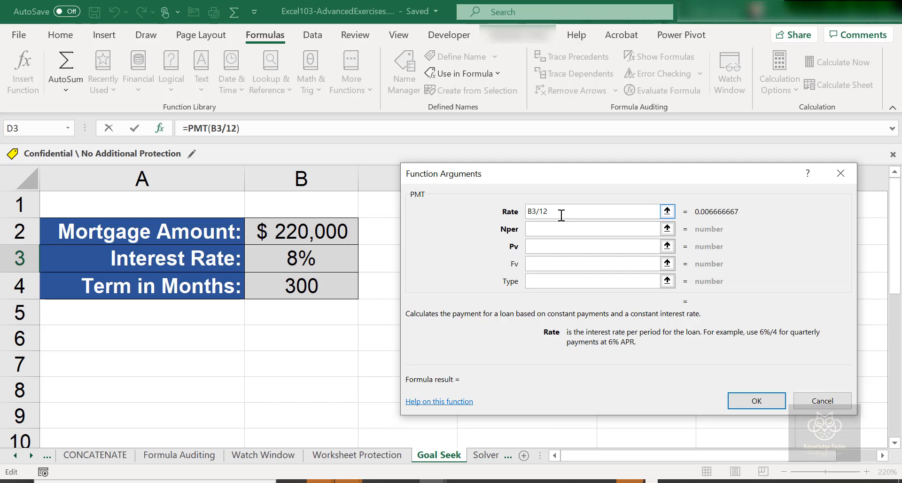
pyautogui.click(568, 230)
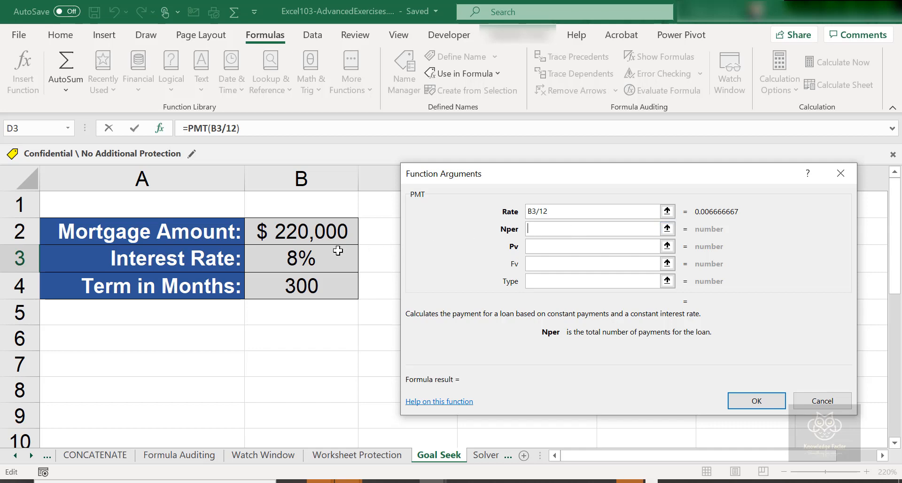
pyautogui.click(299, 291)
pyautogui.click(603, 248)
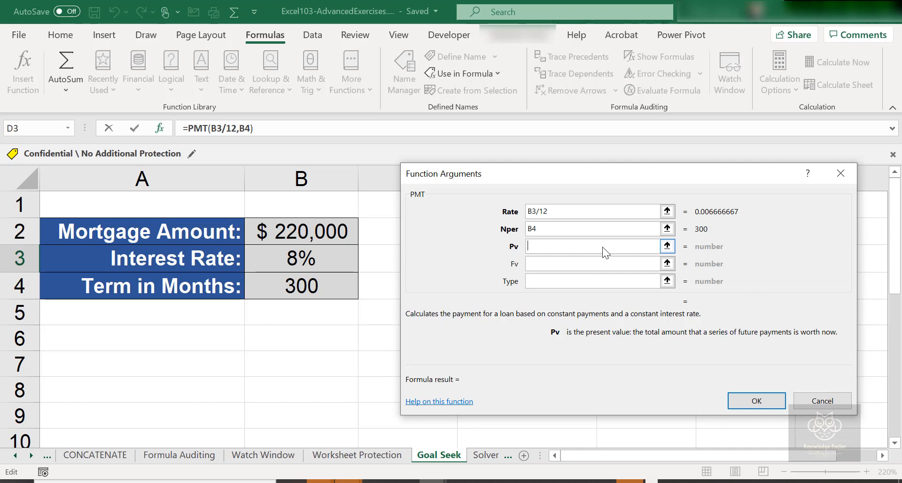
pyautogui.click(301, 236)
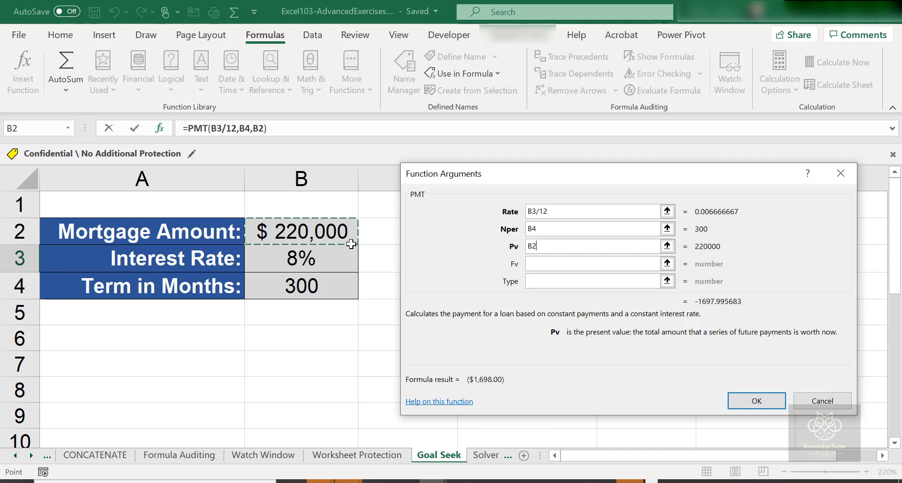
pyautogui.click(756, 402)
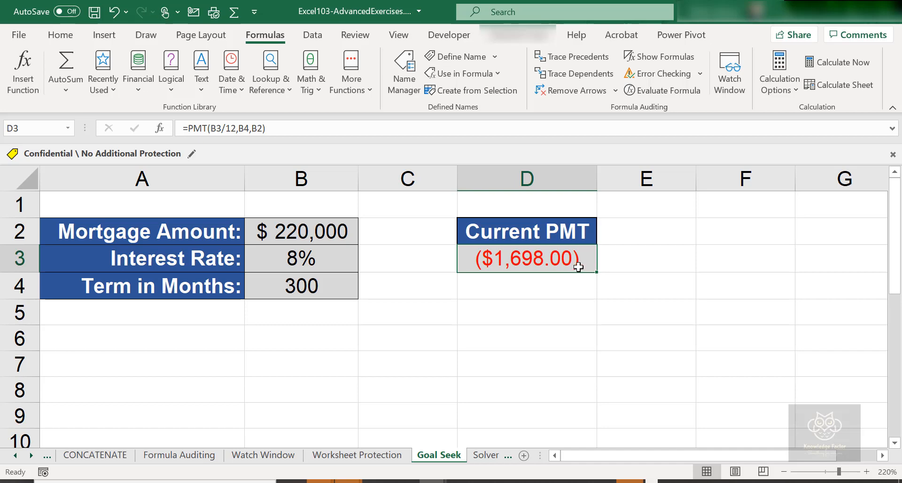
# Put a minus sign before PMT in the D3 formula so it reads =-PMT(B3/12,B4,B2).
pyautogui.click(190, 130)
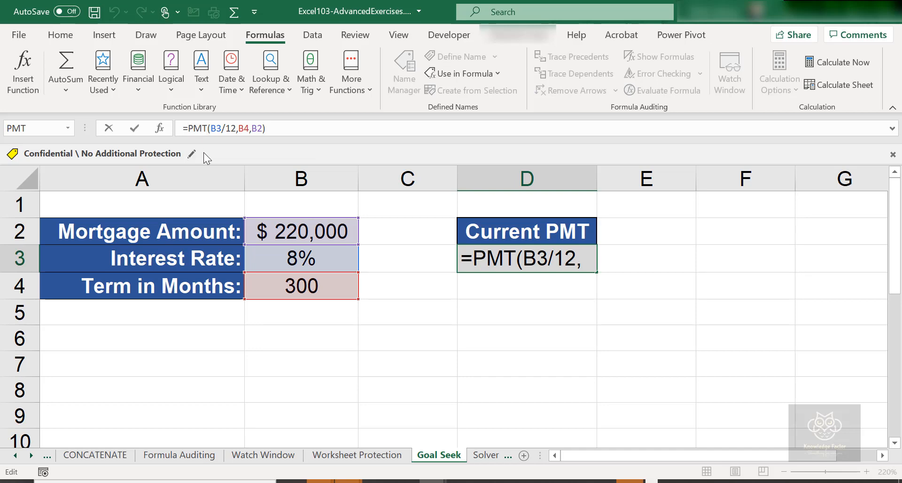
pyautogui.write('-')
pyautogui.press('Return')
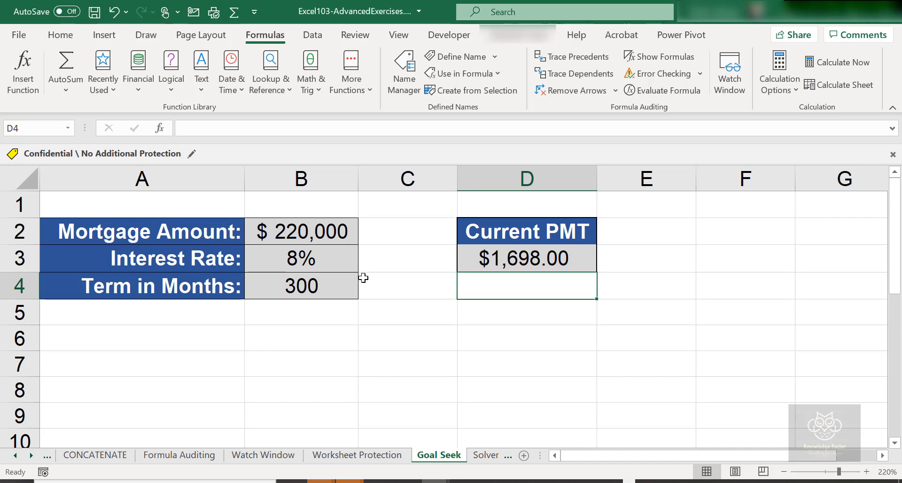
pyautogui.click(523, 262)
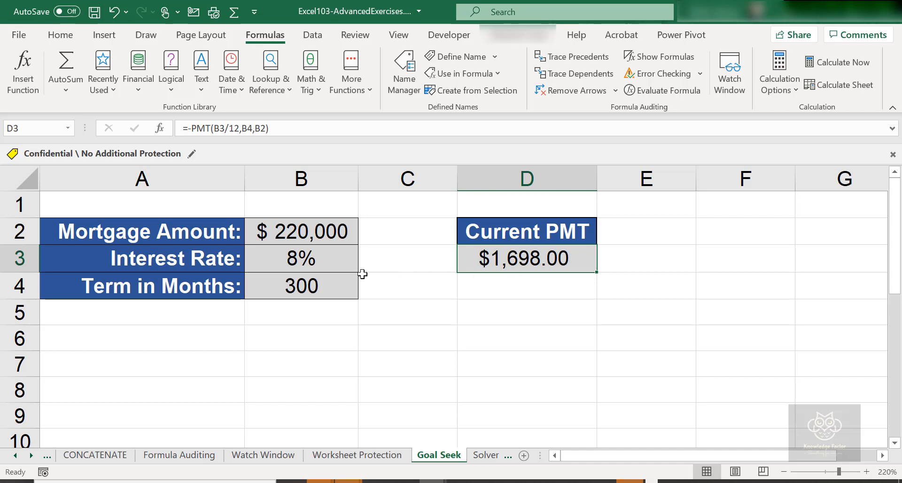
# Change the mortgage amount in B2 to 200000.
pyautogui.click(305, 238)
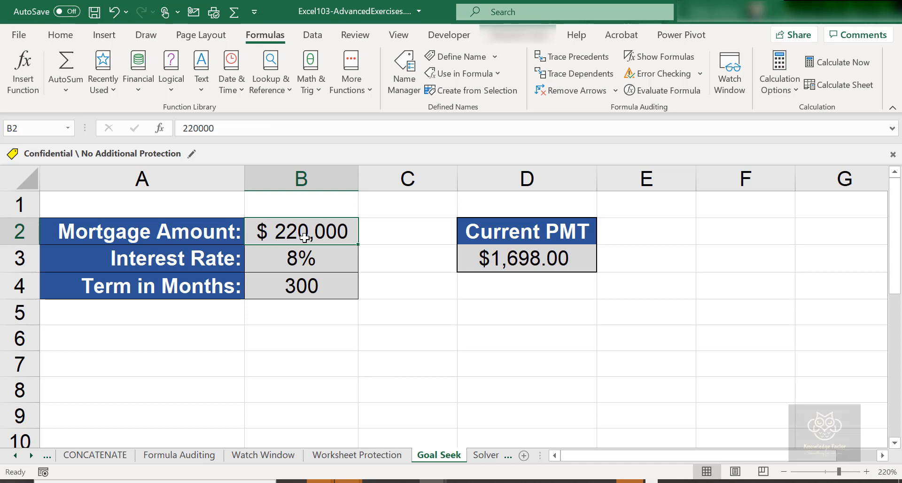
pyautogui.doubleClick(305, 238)
pyautogui.click(285, 230)
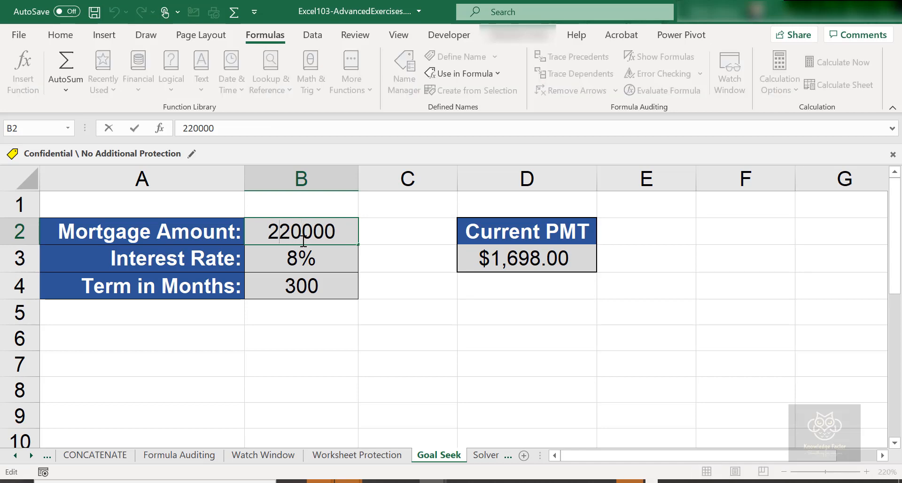
pyautogui.press('Delete')
pyautogui.write('0')
pyautogui.press('Return')
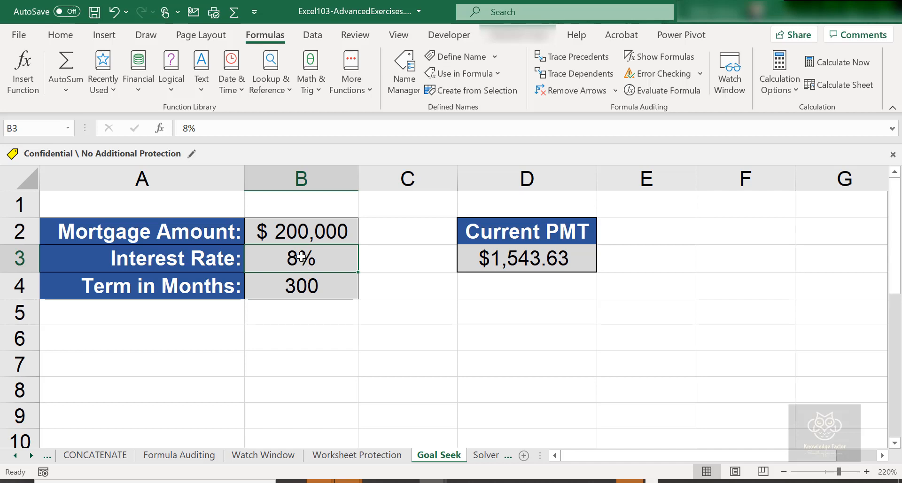
# Change the interest rate in B3 to 4%.
pyautogui.doubleClick(303, 258)
pyautogui.press('Left')
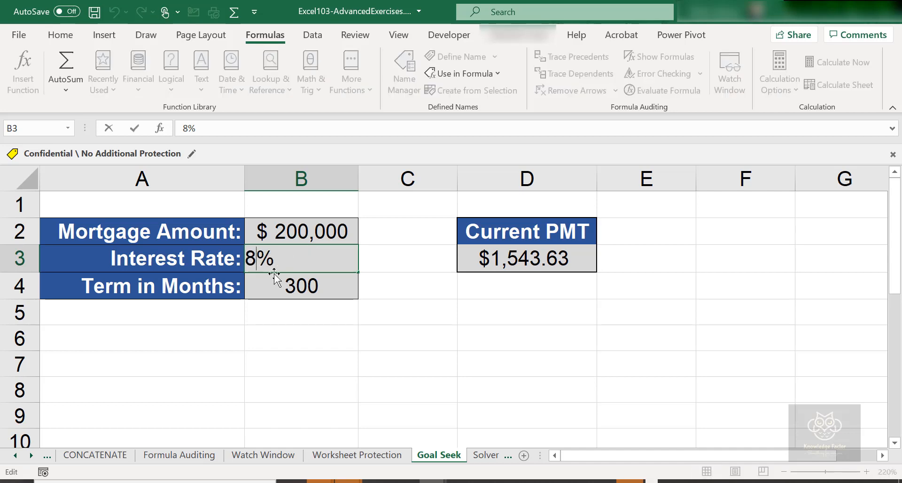
pyautogui.press('BackSpace')
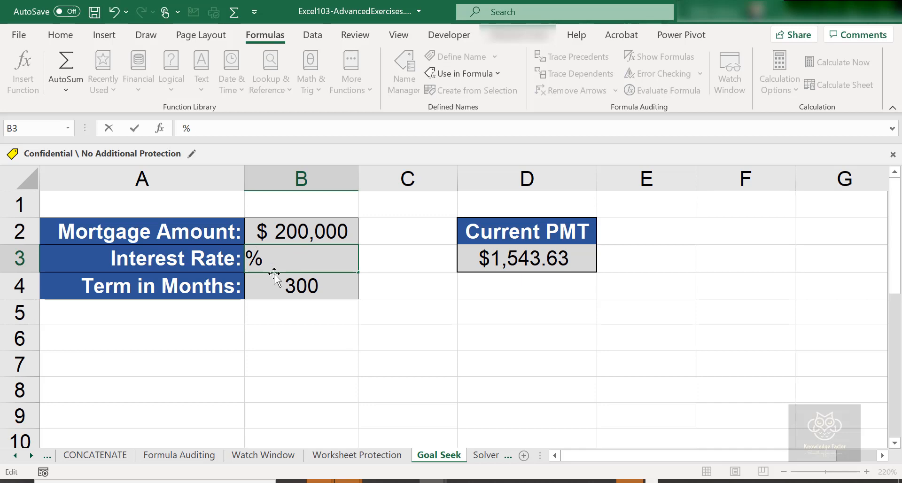
pyautogui.write('4')
pyautogui.press('Return')
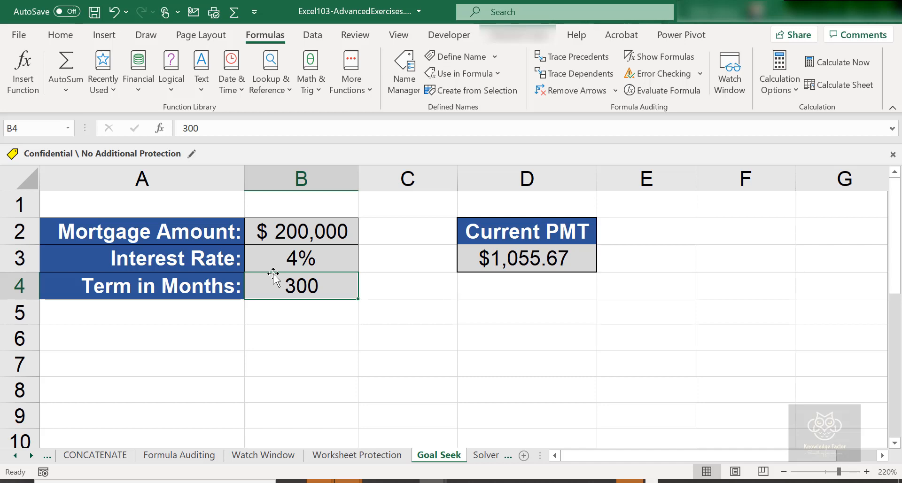
# Undo the changes to the interest rate and the mortgage amount.
pyautogui.hotkey('ctrl', 'z')
pyautogui.hotkey('ctrl', 'z')
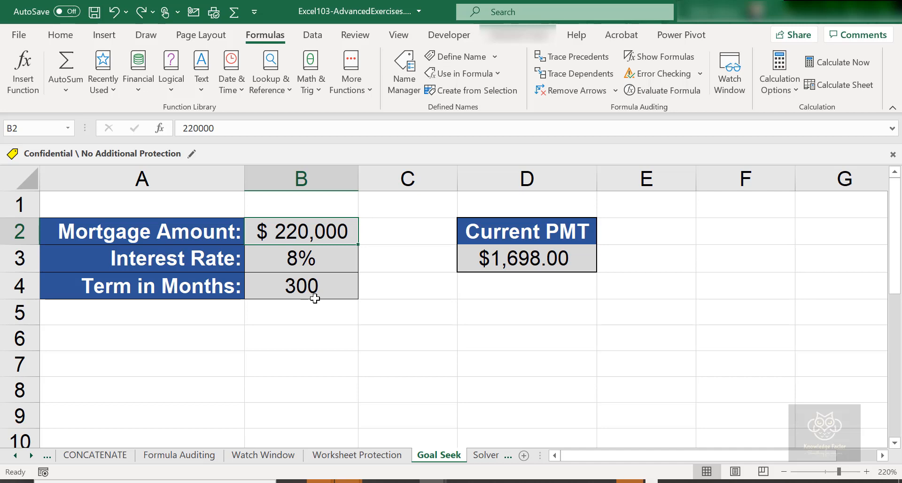
# Run Goal Seek to bring D3 to 1100 by changing the mortgage amount in B2, and discard the solution.
pyautogui.click(530, 262)
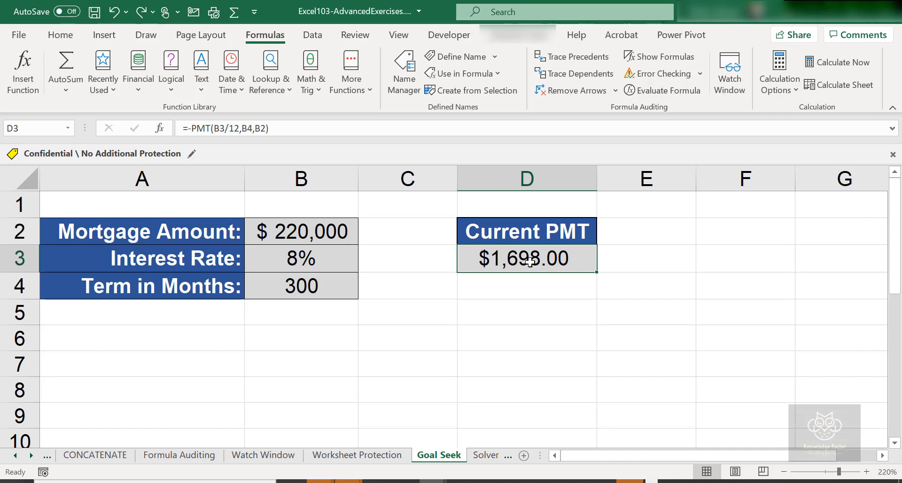
pyautogui.click(312, 36)
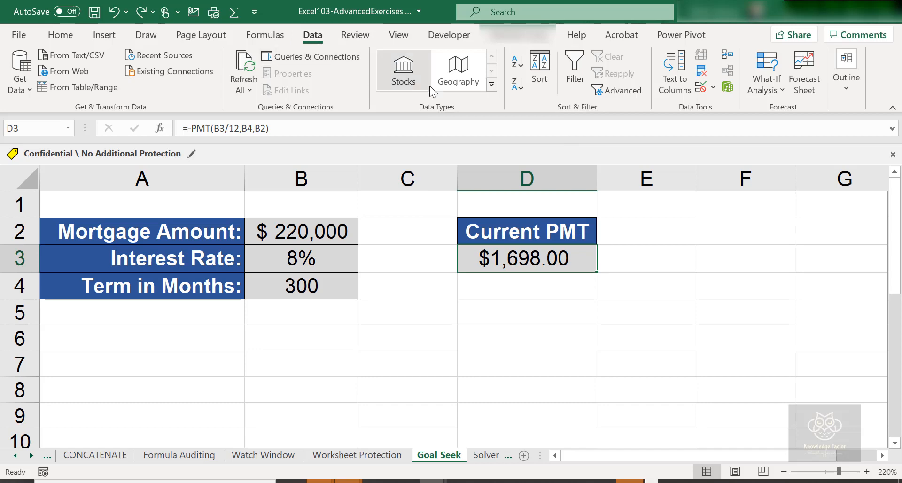
pyautogui.click(765, 89)
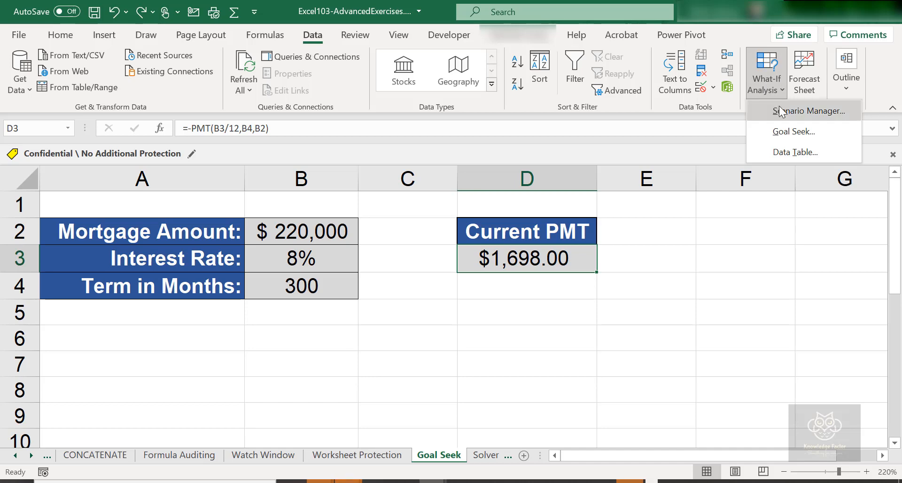
pyautogui.click(793, 132)
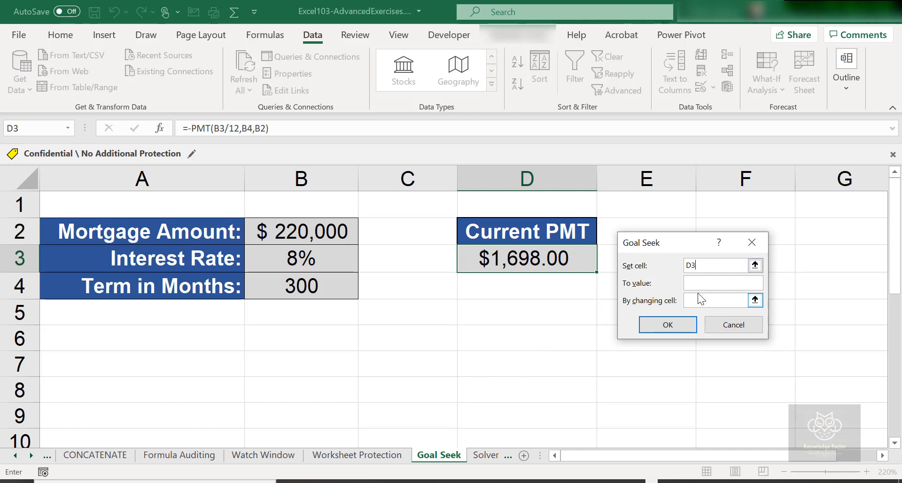
pyautogui.click(700, 283)
pyautogui.click(706, 301)
pyautogui.click(329, 232)
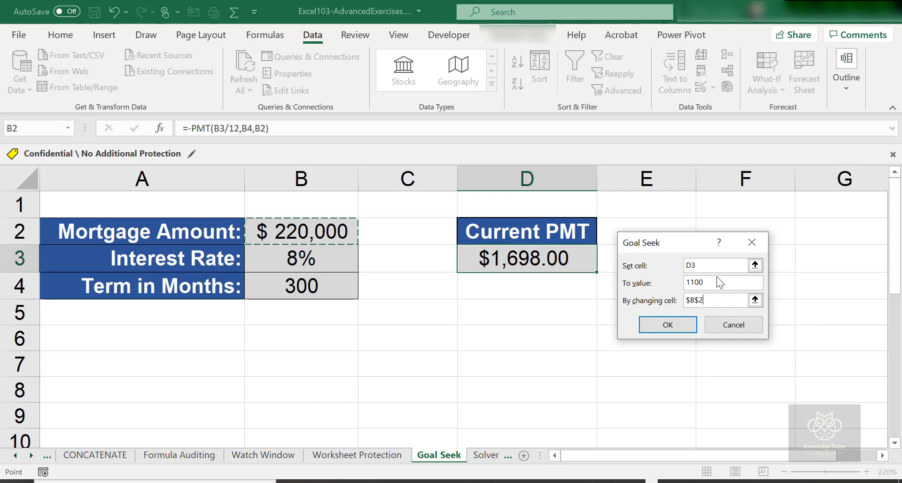
pyautogui.click(688, 322)
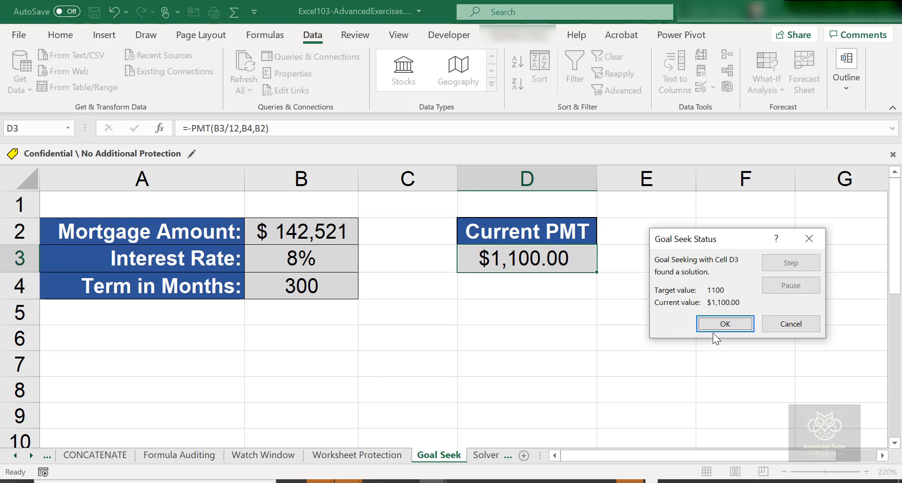
pyautogui.click(798, 323)
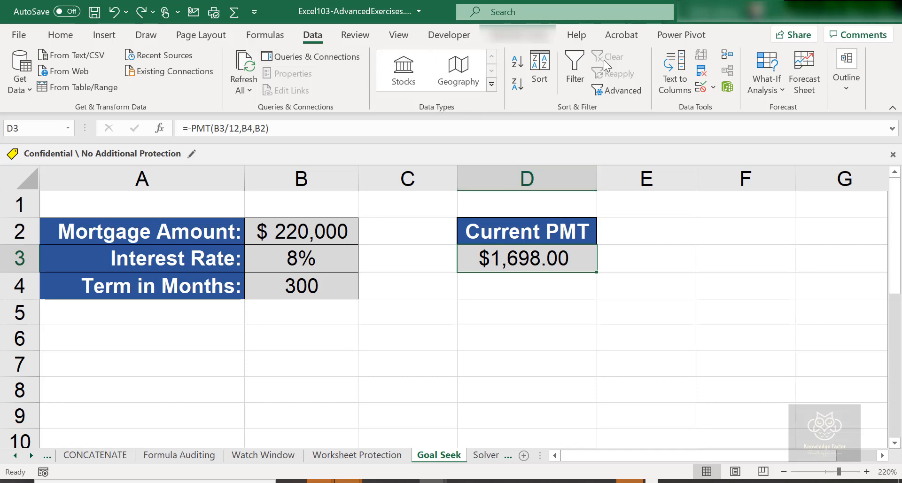
# Run Goal Seek to bring D3 to 1100 by changing the interest rate in B3.
pyautogui.click(776, 96)
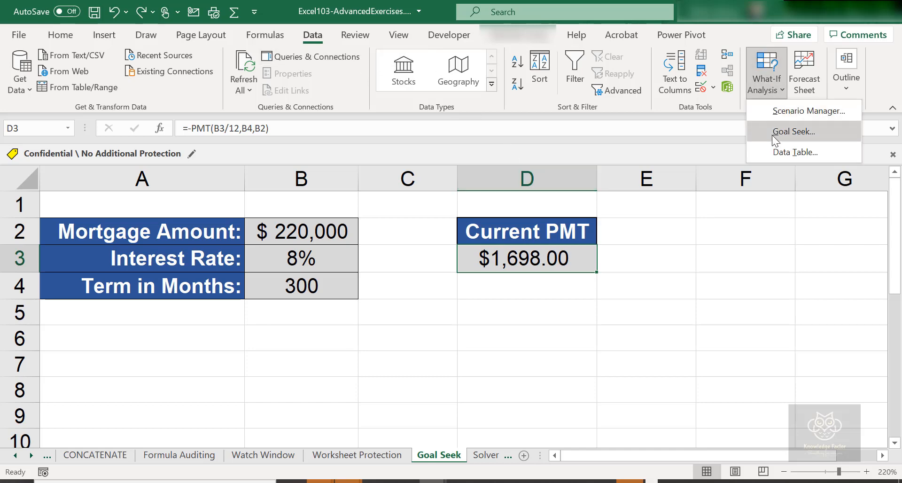
pyautogui.click(772, 133)
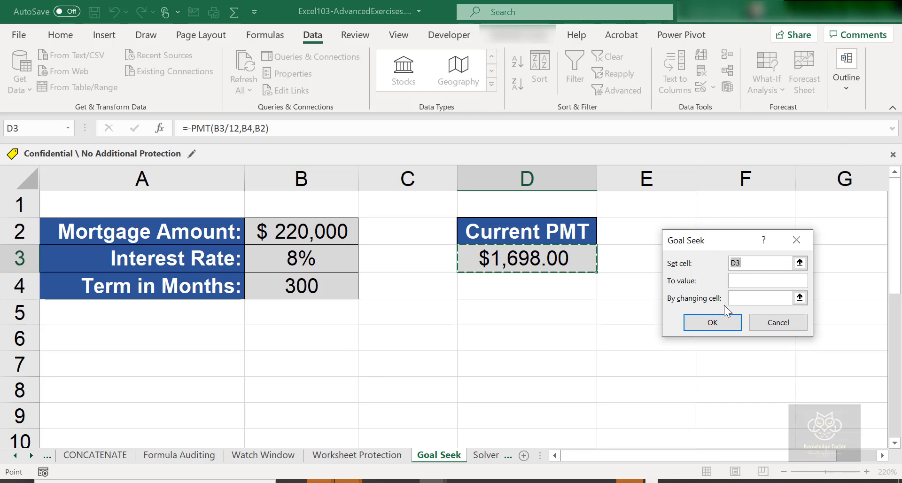
pyautogui.click(751, 280)
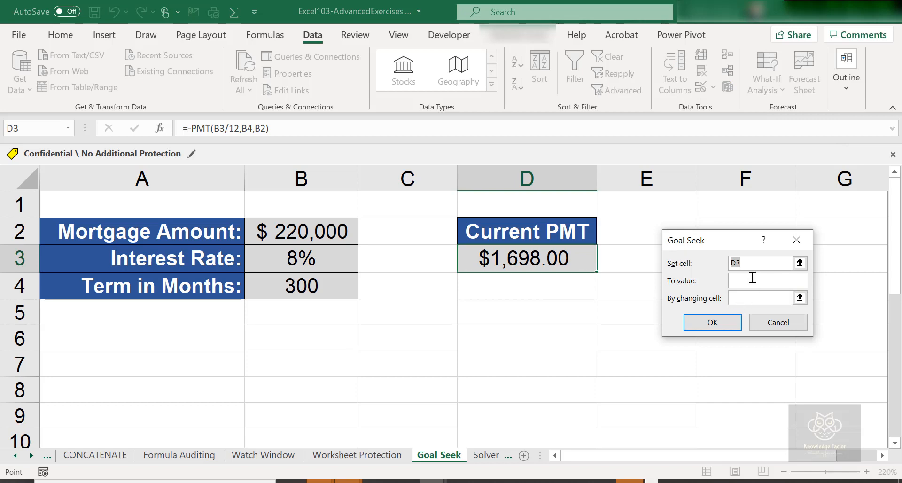
pyautogui.write('11')
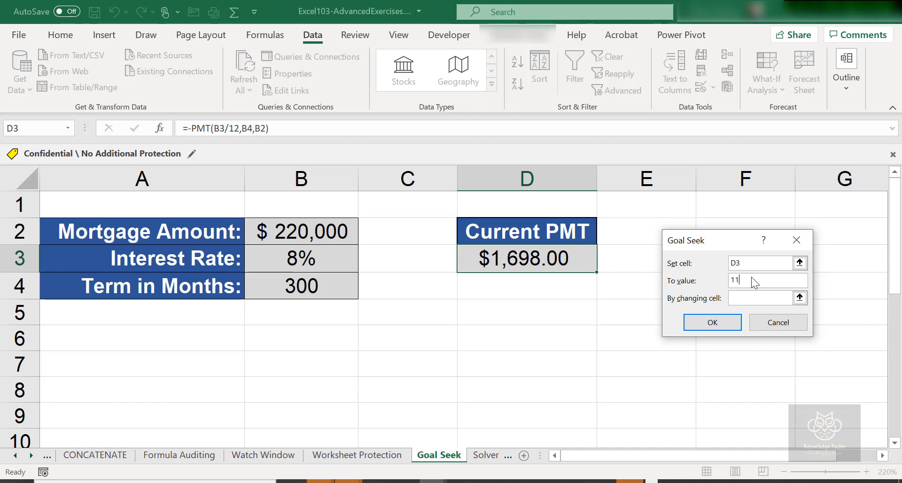
pyautogui.write('00')
pyautogui.click(754, 292)
pyautogui.click(308, 260)
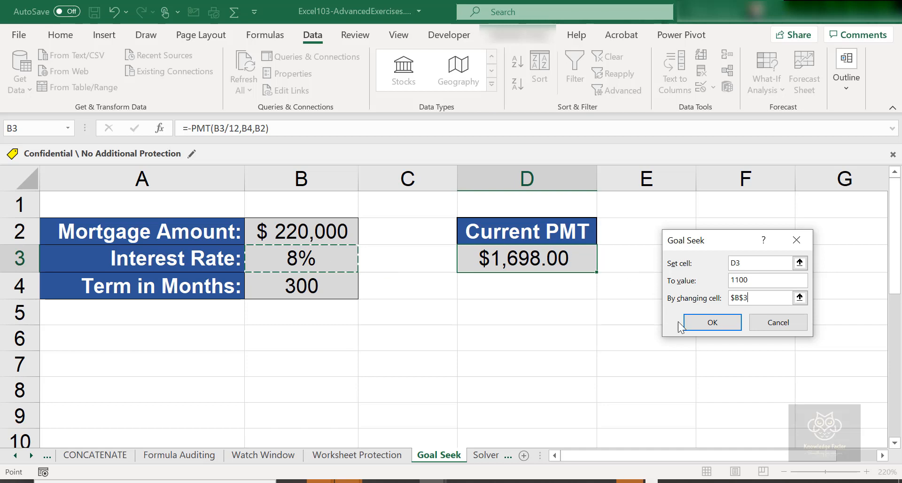
pyautogui.click(695, 323)
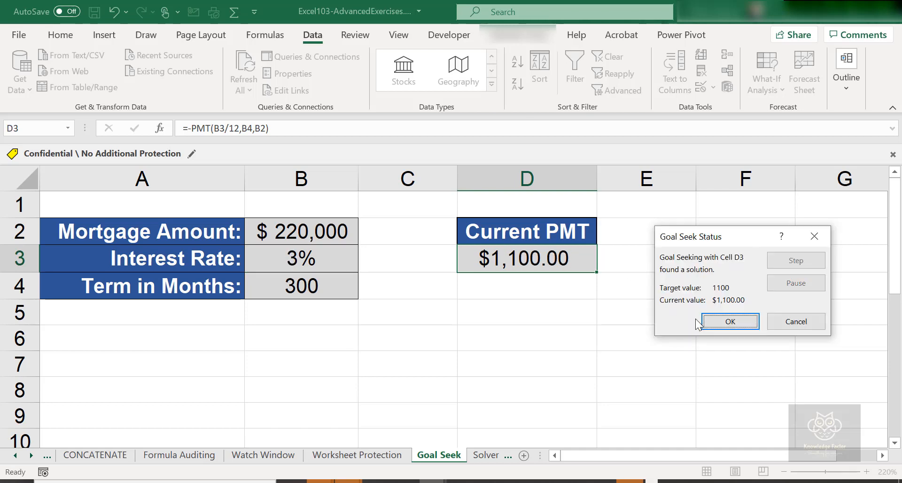